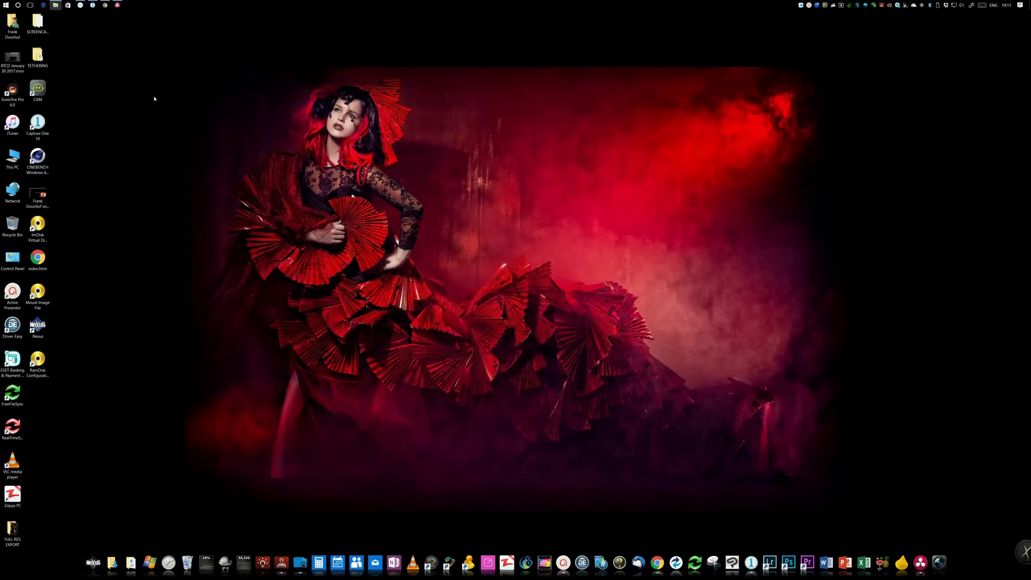
Step: Bring up Pen and Touch and turn off press-and-hold right-clicking in its settings
left_click(19, 8)
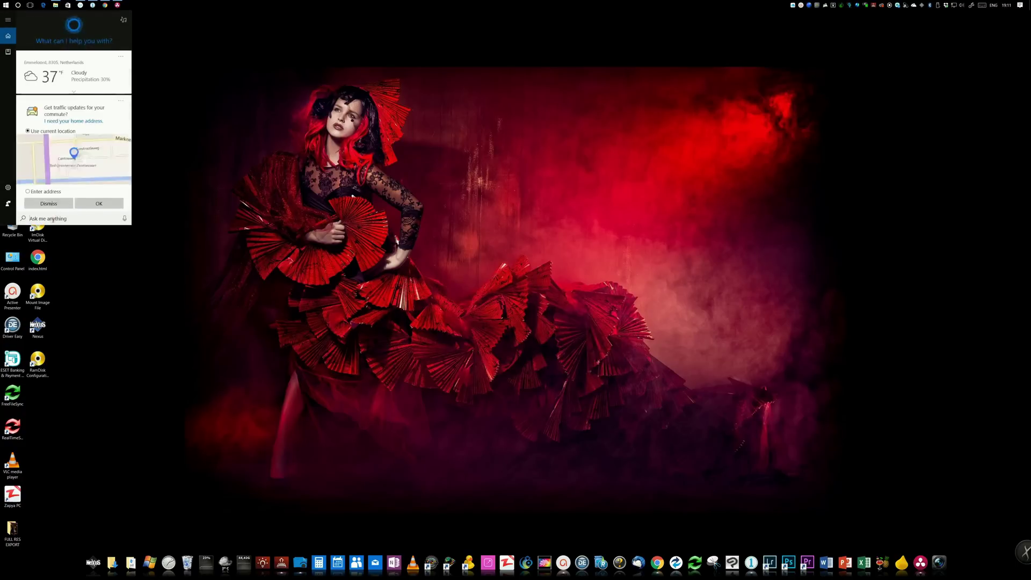
type("touch a")
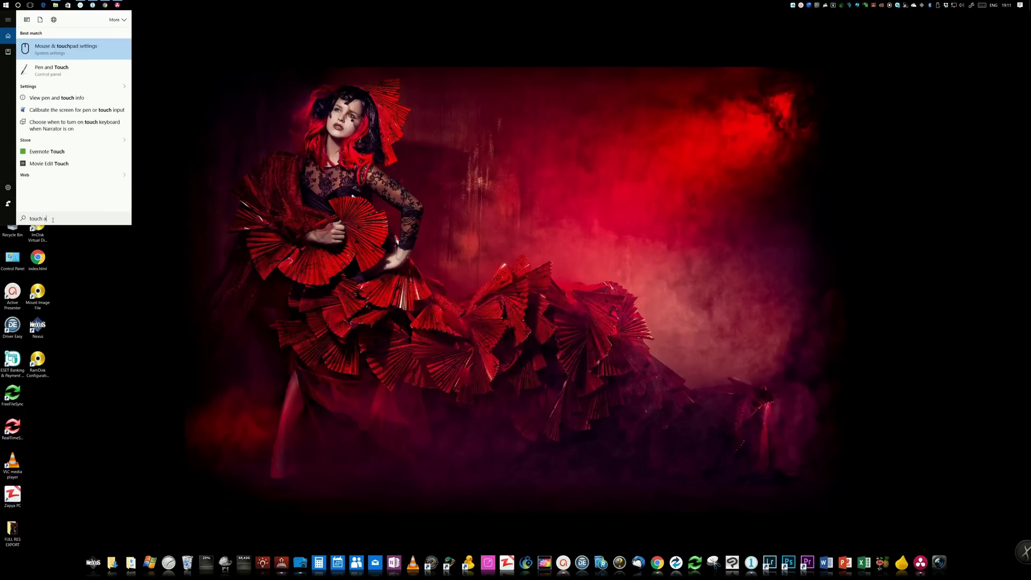
type("nd")
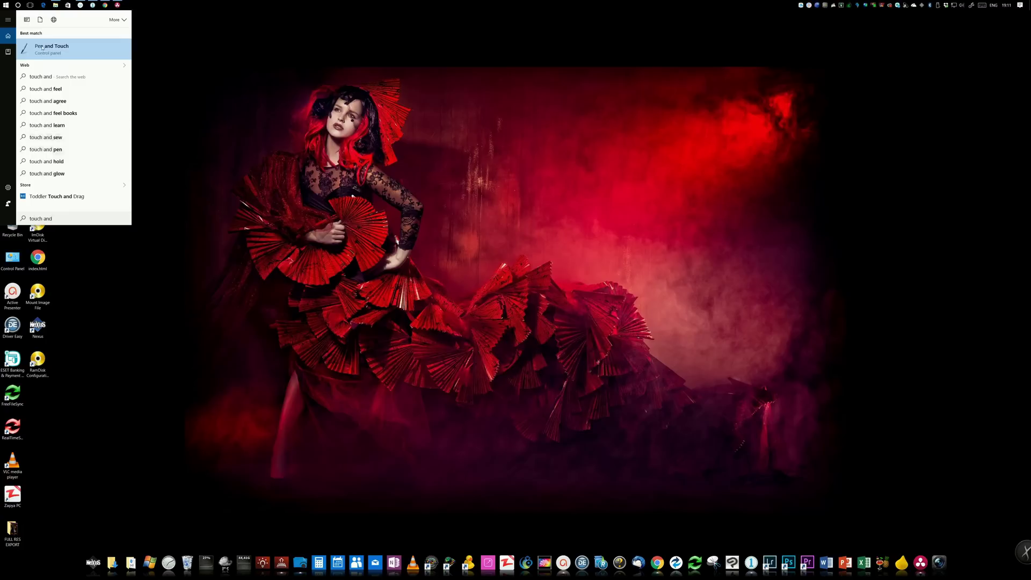
left_click(43, 48)
left_click_drag(85, 31, 478, 159)
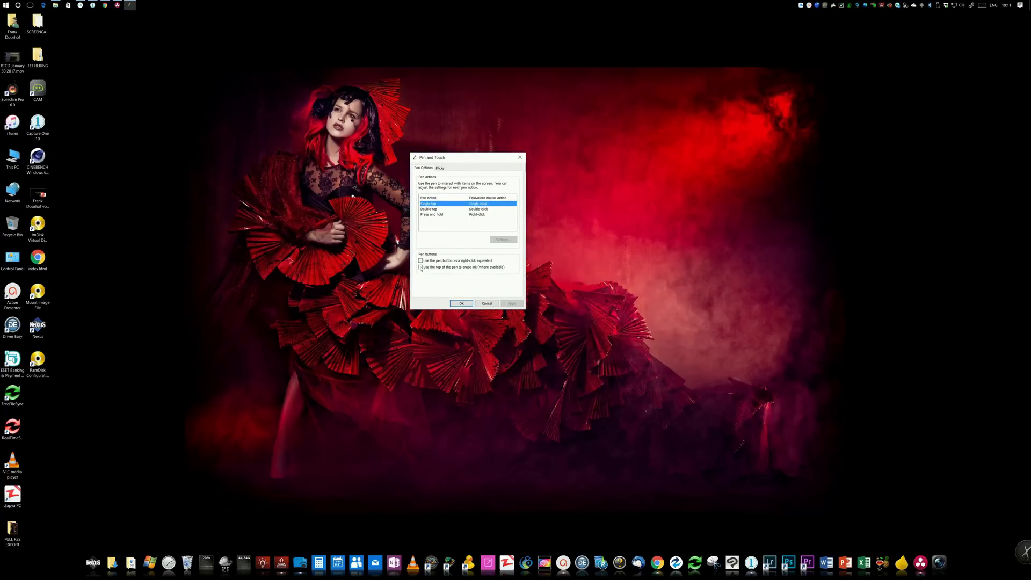
left_click(480, 216)
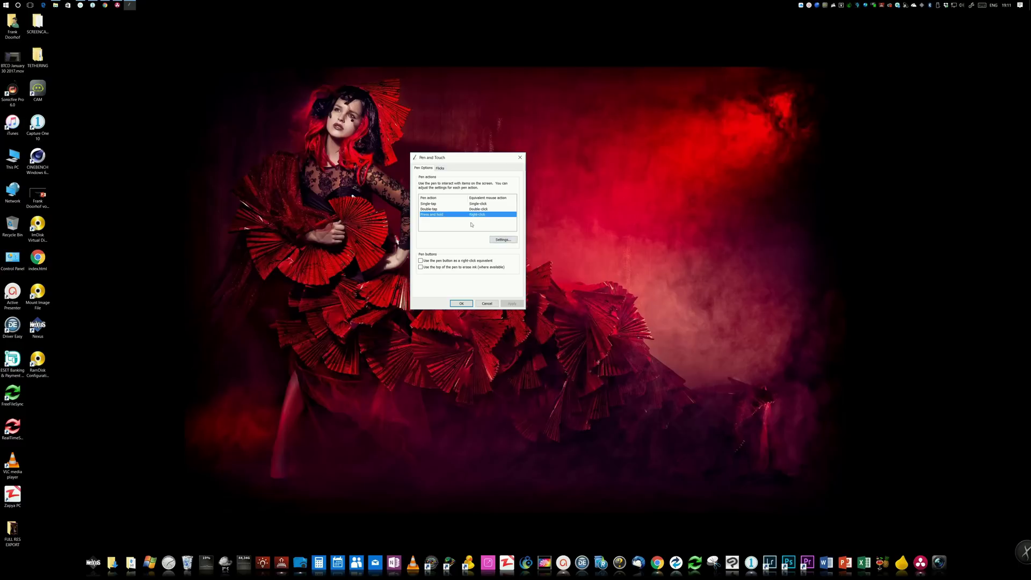
left_click(504, 240)
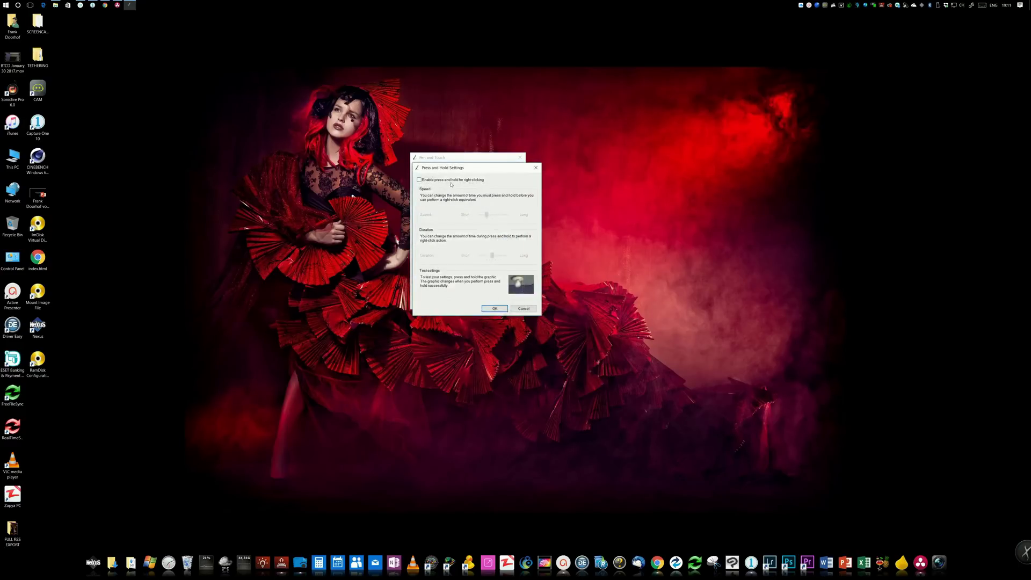
left_click(494, 309)
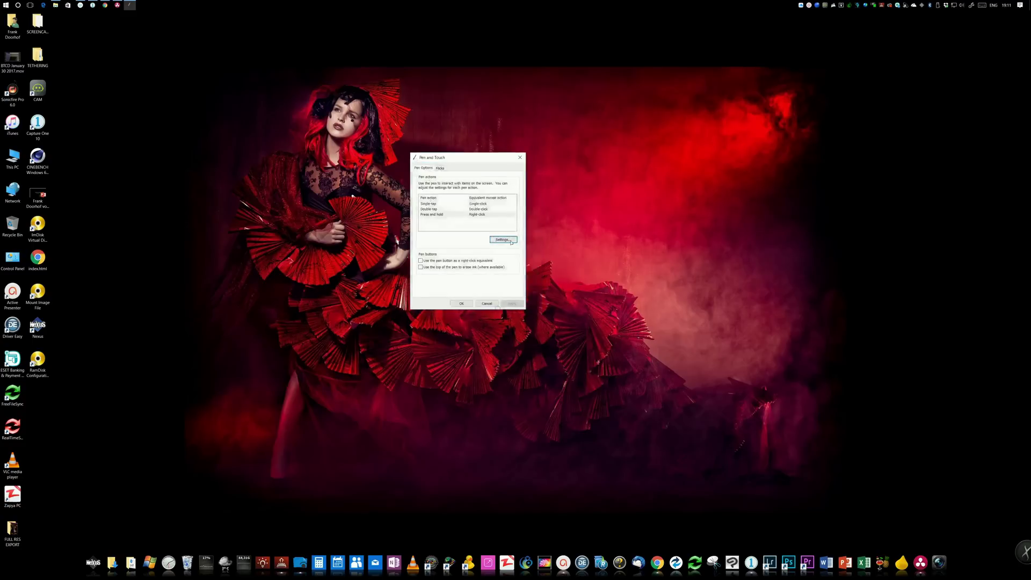
Step: Turn off pen flicks on the Flicks tab and apply the pen settings
left_click(440, 169)
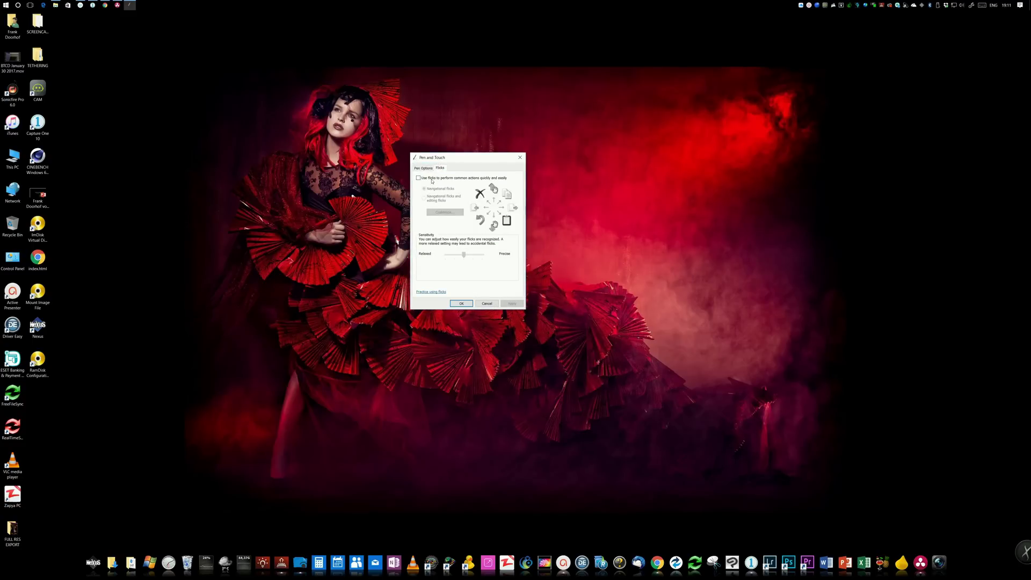
left_click(465, 304)
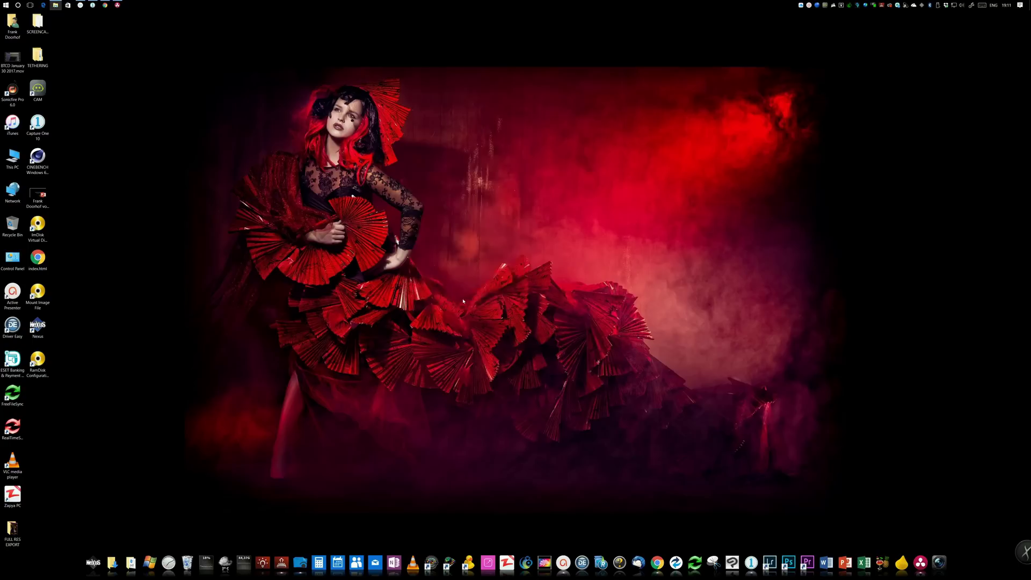
Step: Turn off Use Windows Ink for Photoshop on the Cintiq 27QHD pen settings, then close tablet properties
left_click(80, 7)
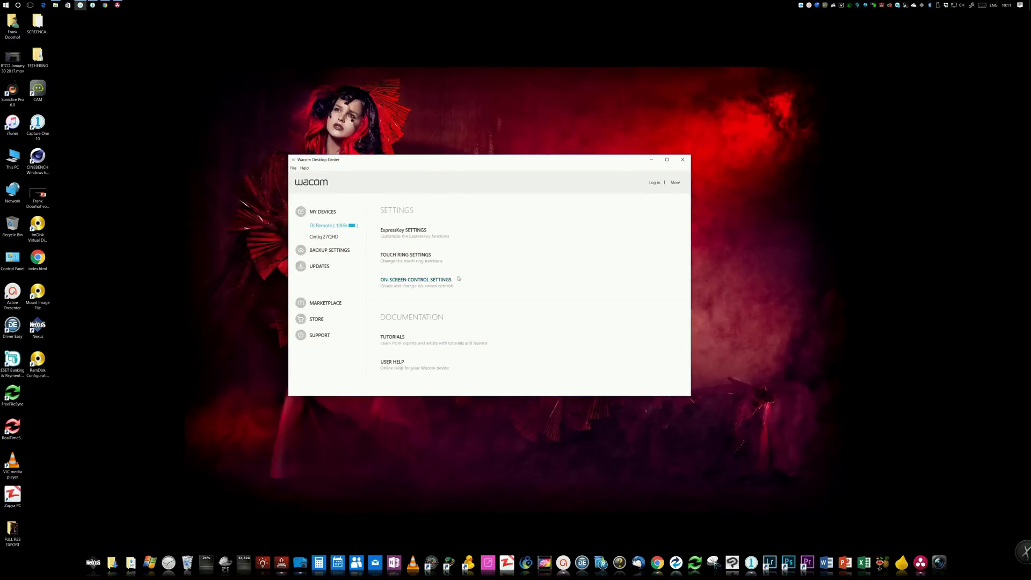
left_click(325, 236)
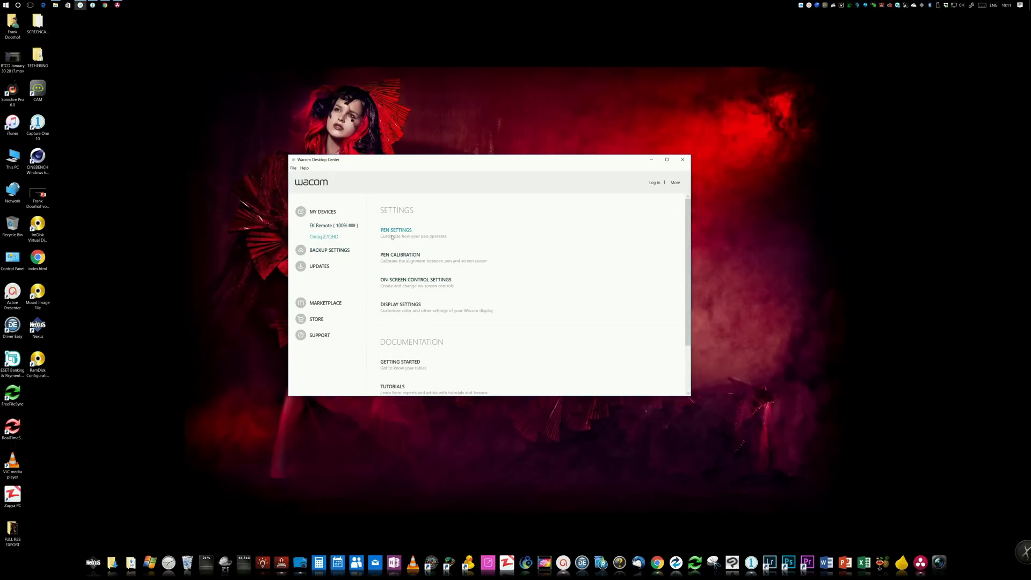
left_click(409, 234)
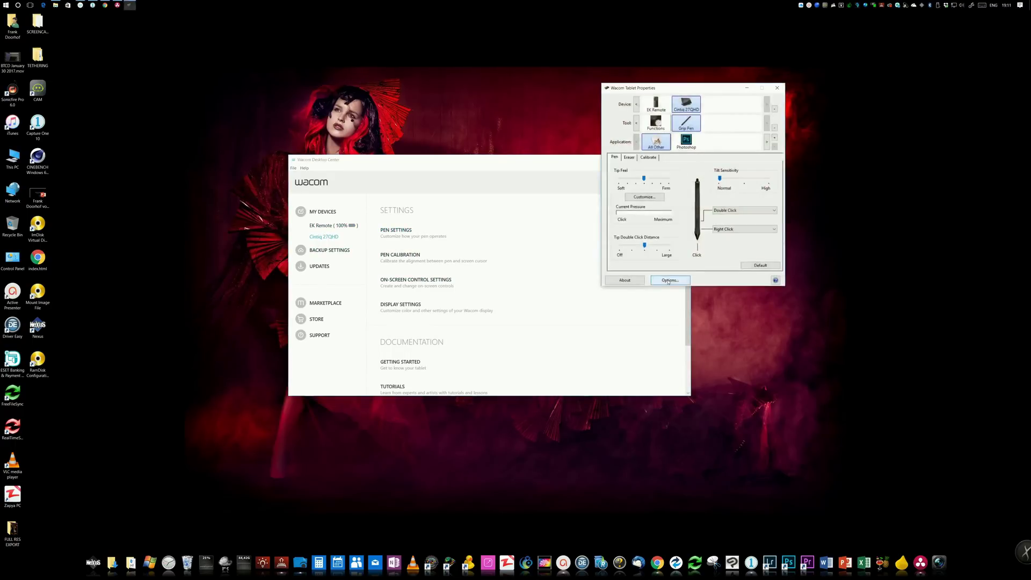
left_click(644, 158)
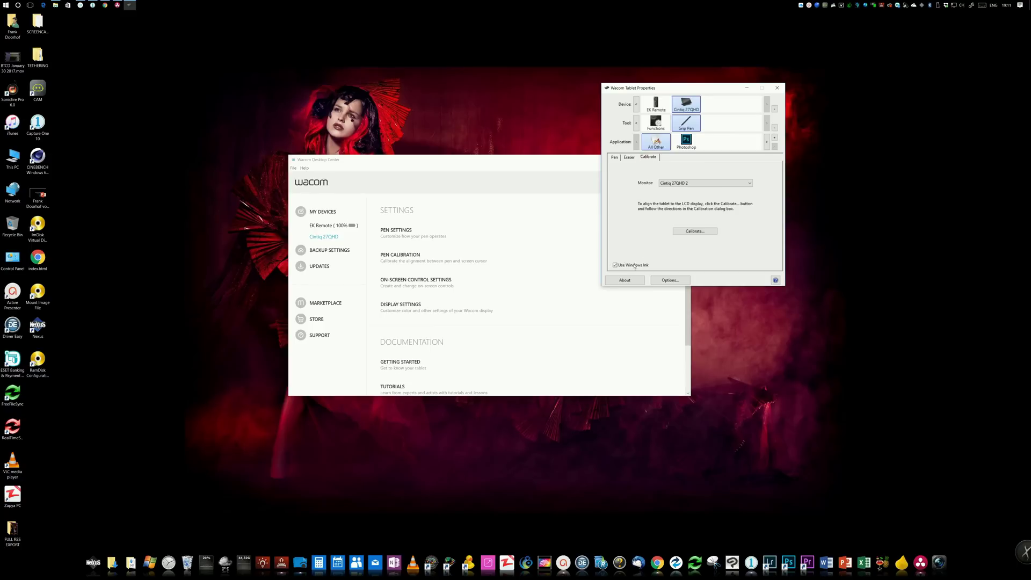
left_click(686, 143)
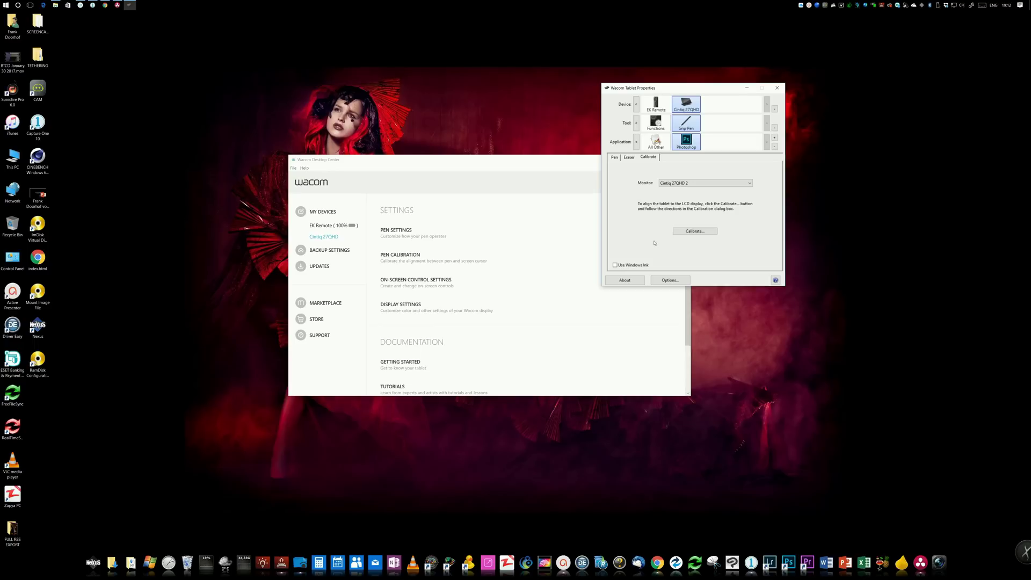
left_click(777, 88)
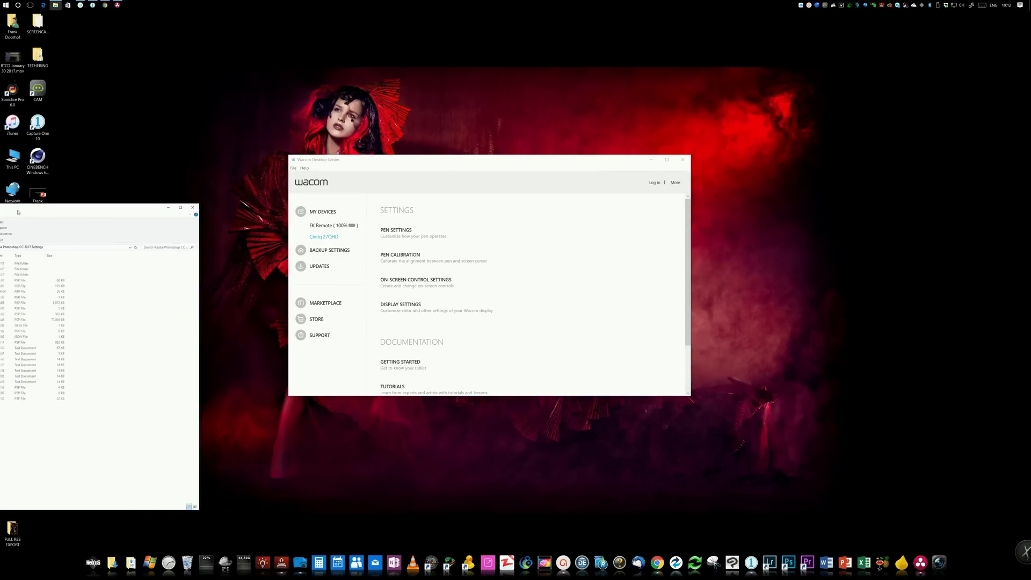
Step: Bring the Photoshop CC 2017 Settings folder with PSUserConfig.txt into view
mouse_move(113, 208)
left_mouse_down()
mouse_move(665, 94)
mouse_move(531, 89)
left_mouse_up()
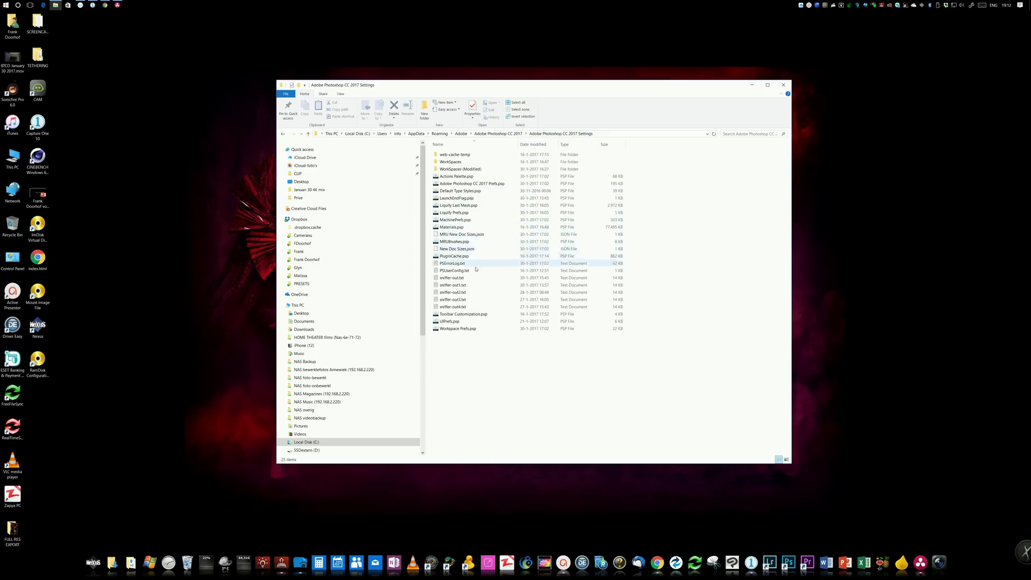
mouse_move(455, 272)
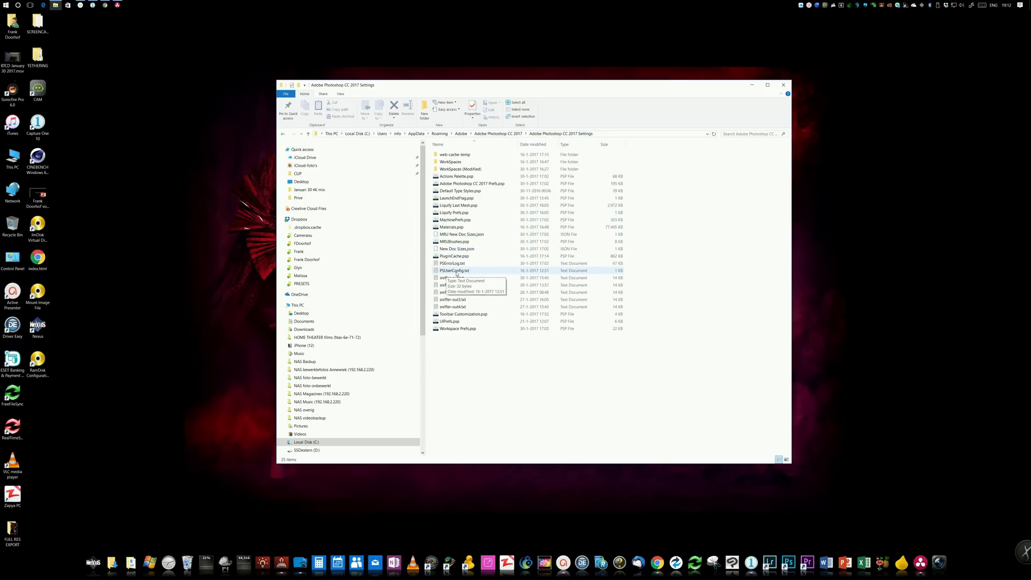
double_click(457, 271)
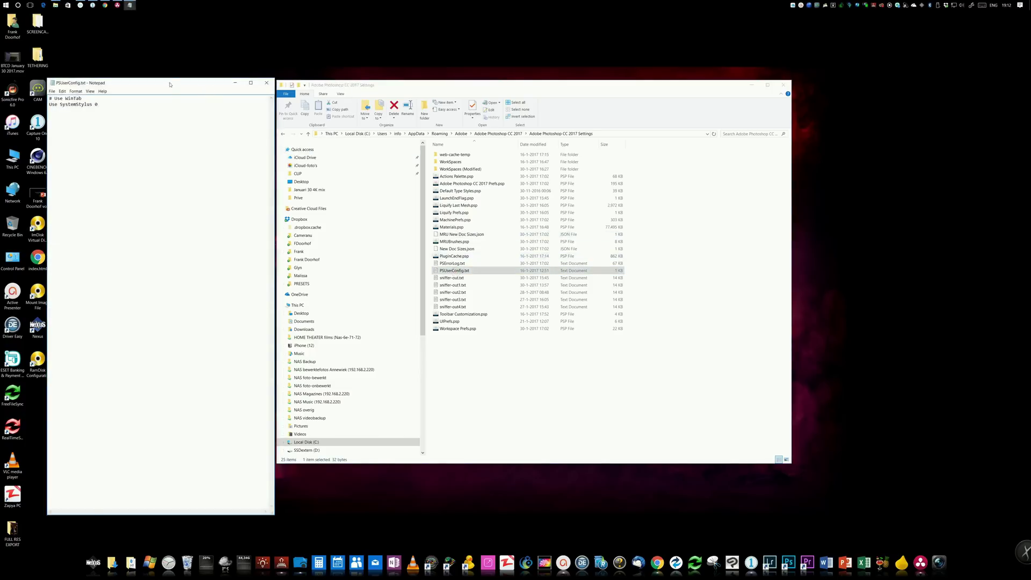
left_click_drag(171, 85, 567, 83)
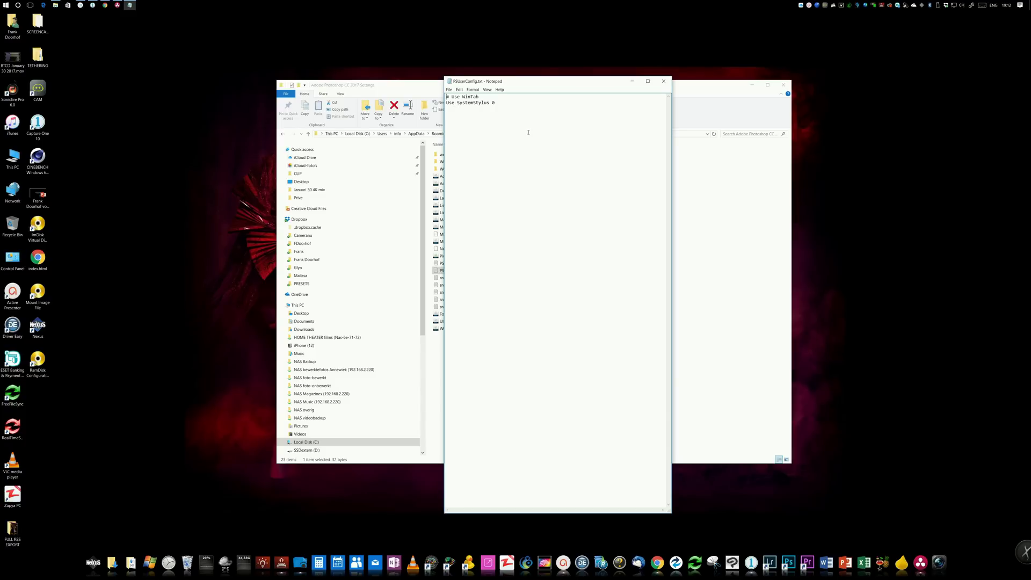
left_click(666, 81)
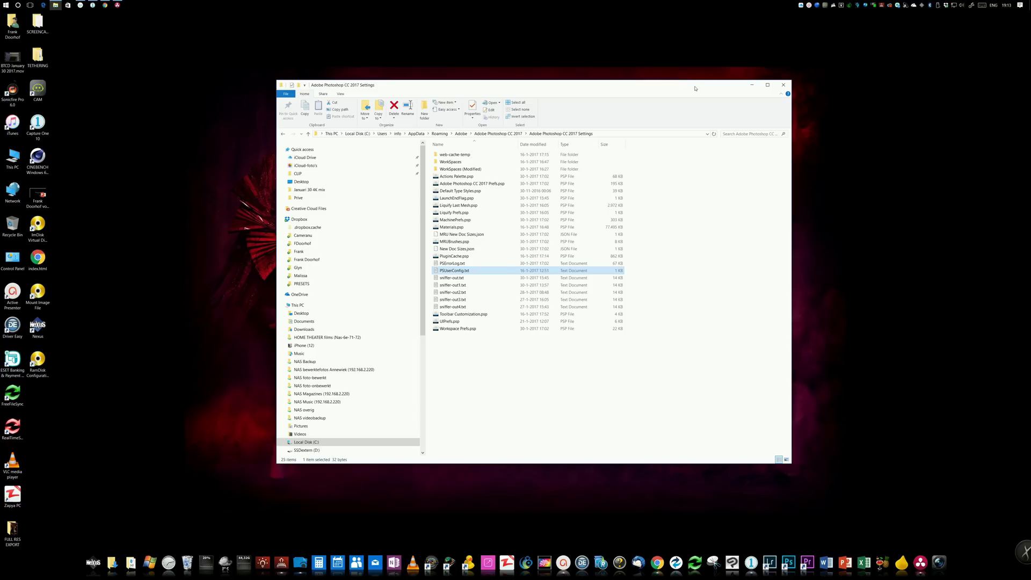
Step: Close Explorer and Wacom Desktop Center, then reach Mouse & touchpad settings via a 'mouse' search
left_click(783, 85)
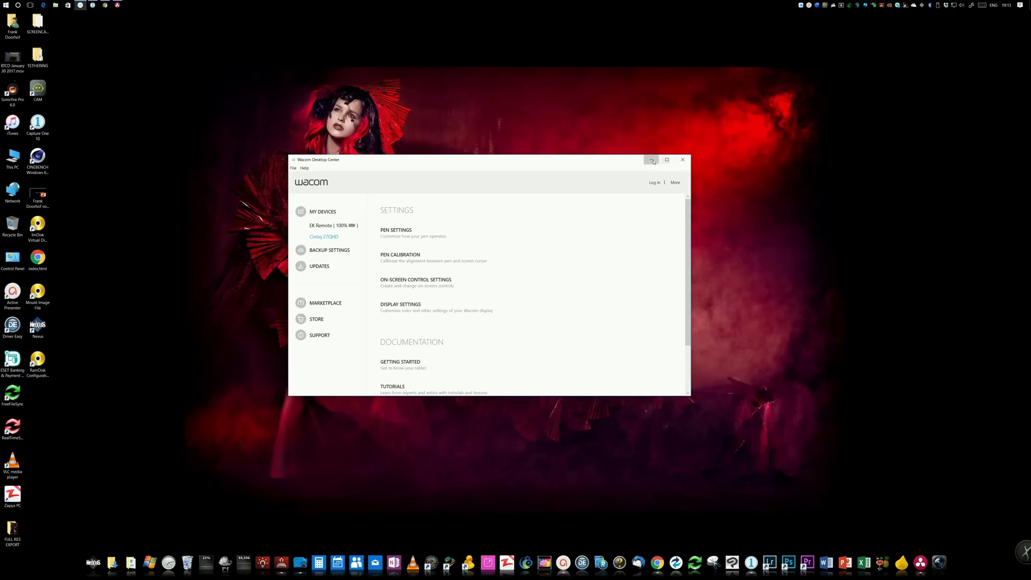
left_click(682, 158)
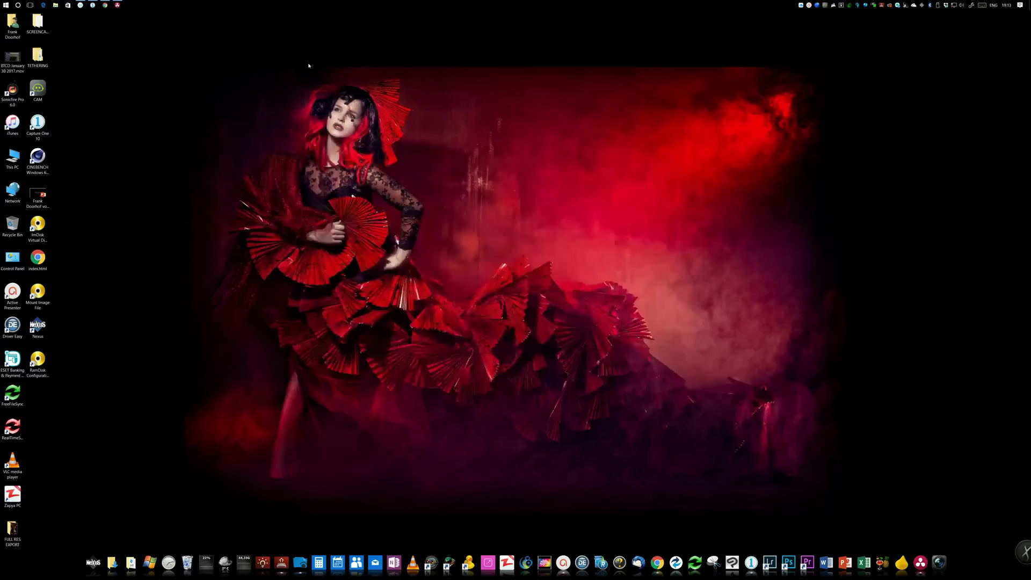
left_click(19, 5)
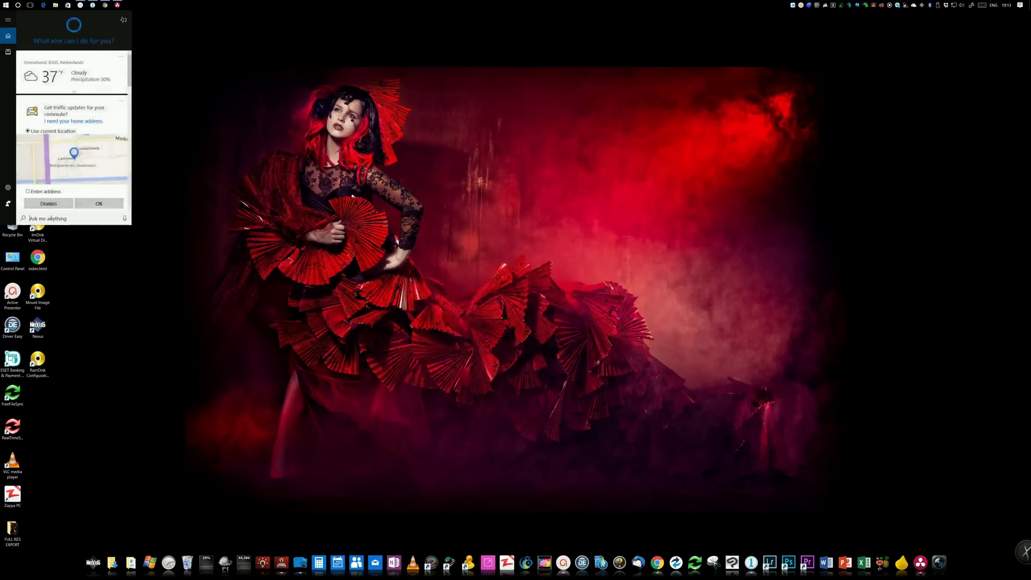
type("mouse")
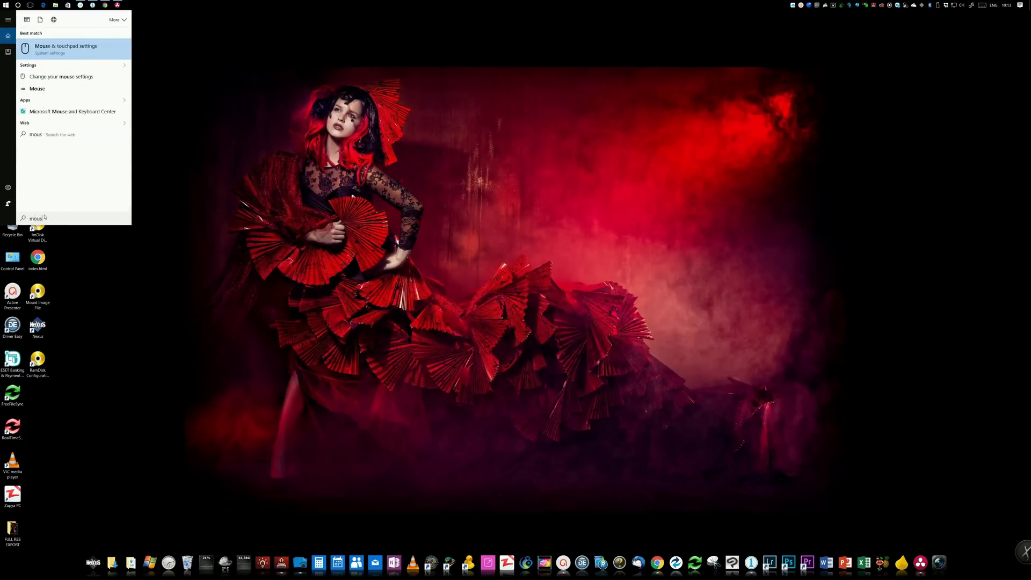
left_click(90, 51)
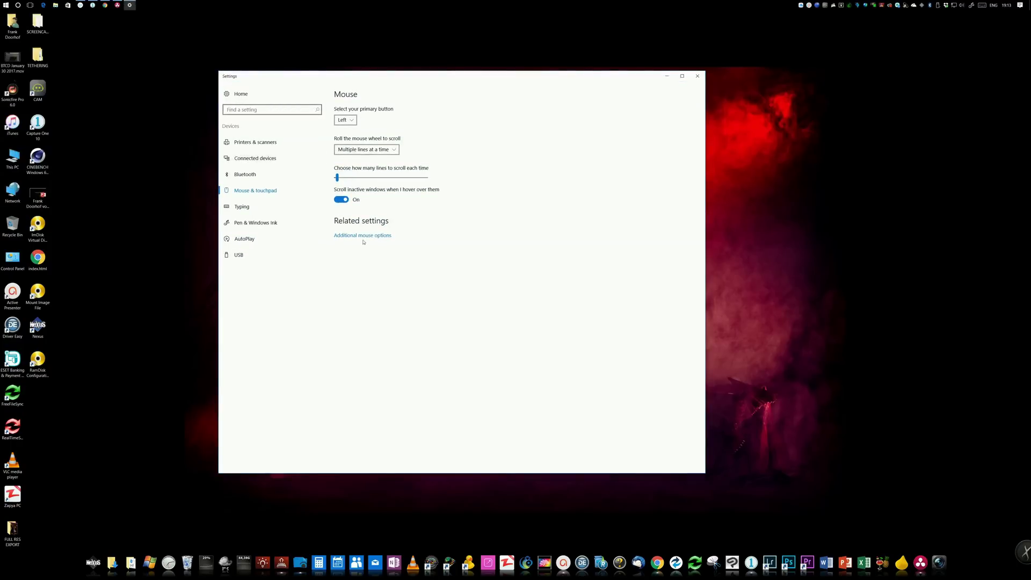
Step: Show the Mouse Properties Buttons tab with Turn on ClickLock left unchecked
left_click(365, 236)
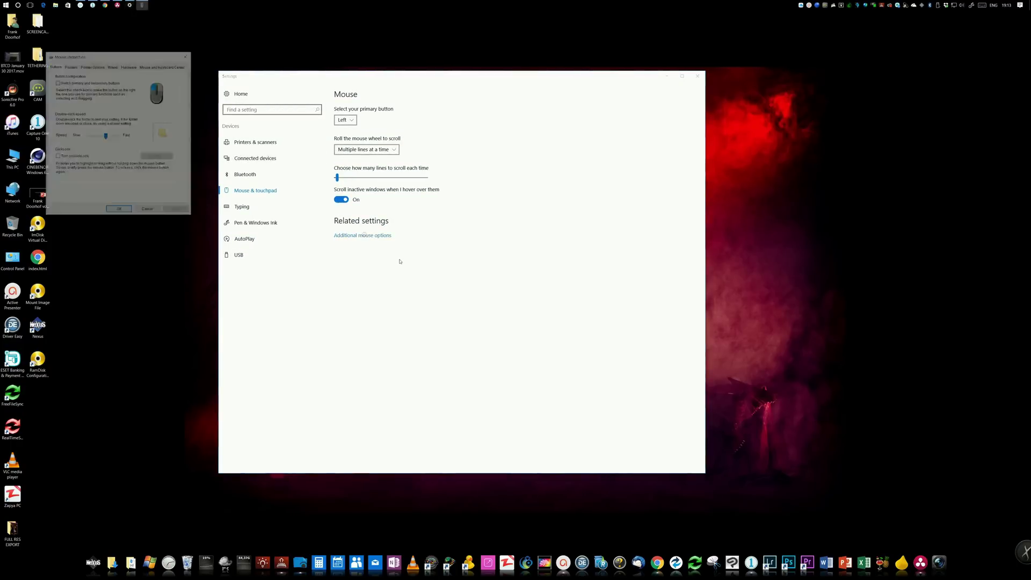
left_click_drag(96, 57, 540, 182)
left_click(499, 192)
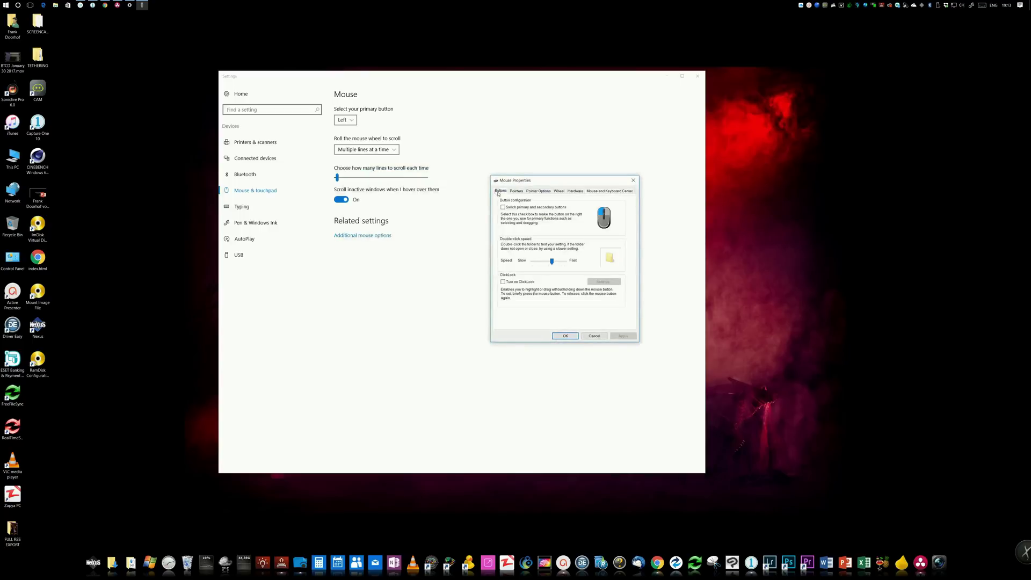